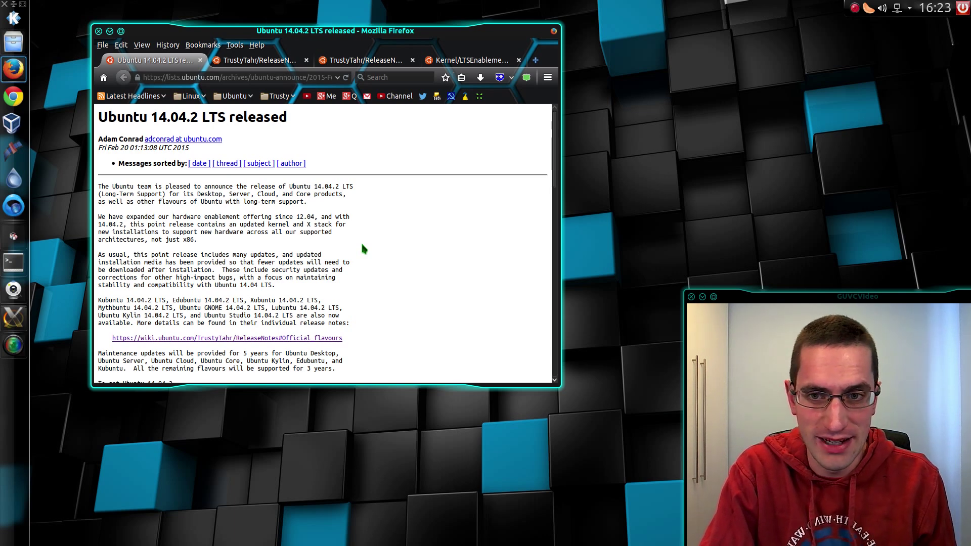
# Read the upgrade section of the Trusty Tahr release notes, then view the Kernel/LTSEnablementStack wiki page
pyautogui.click(267, 59)
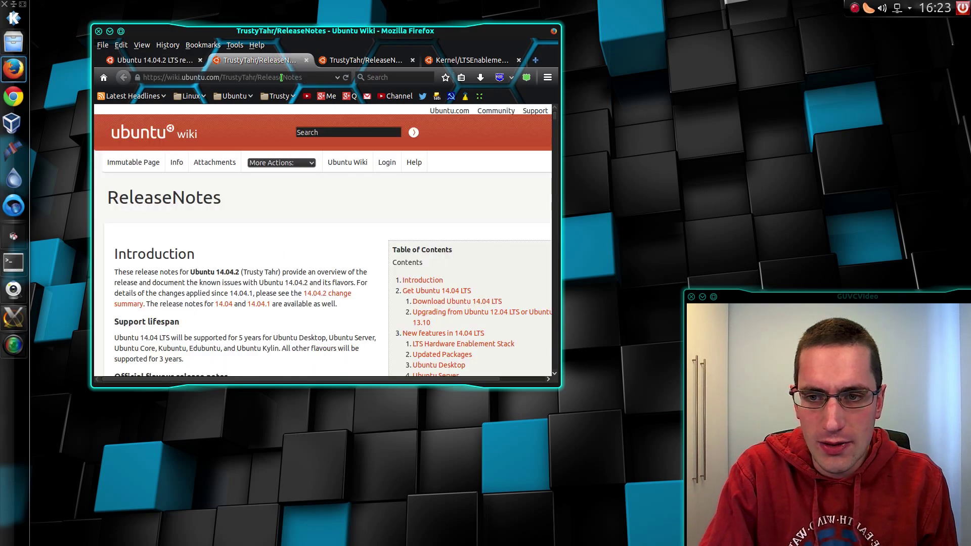
pyautogui.scroll(-8, 368, 257)
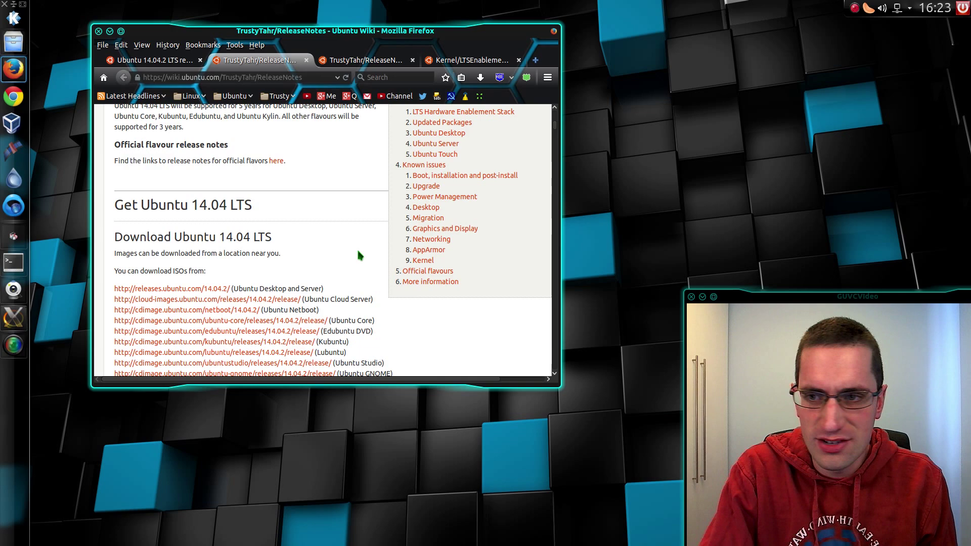
pyautogui.scroll(-10, 359, 255)
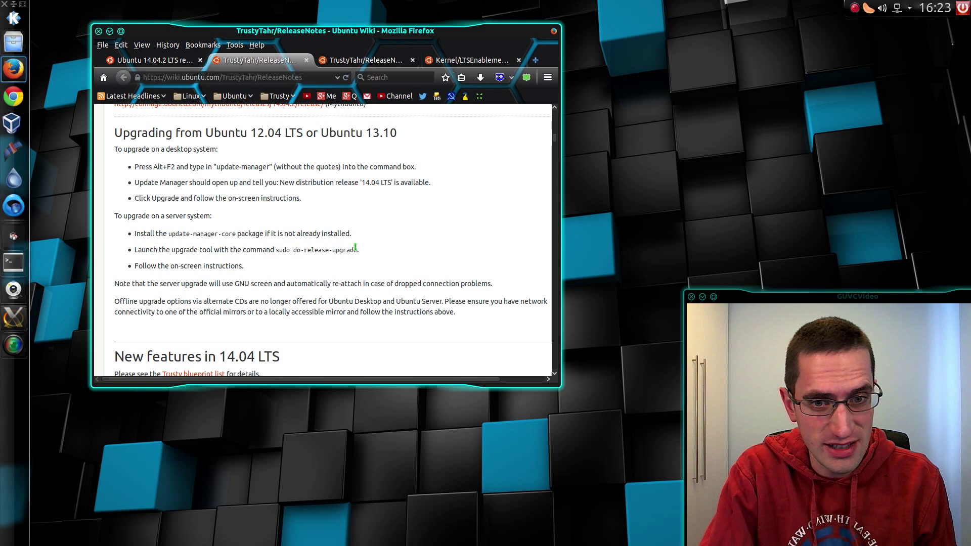
pyautogui.click(704, 296)
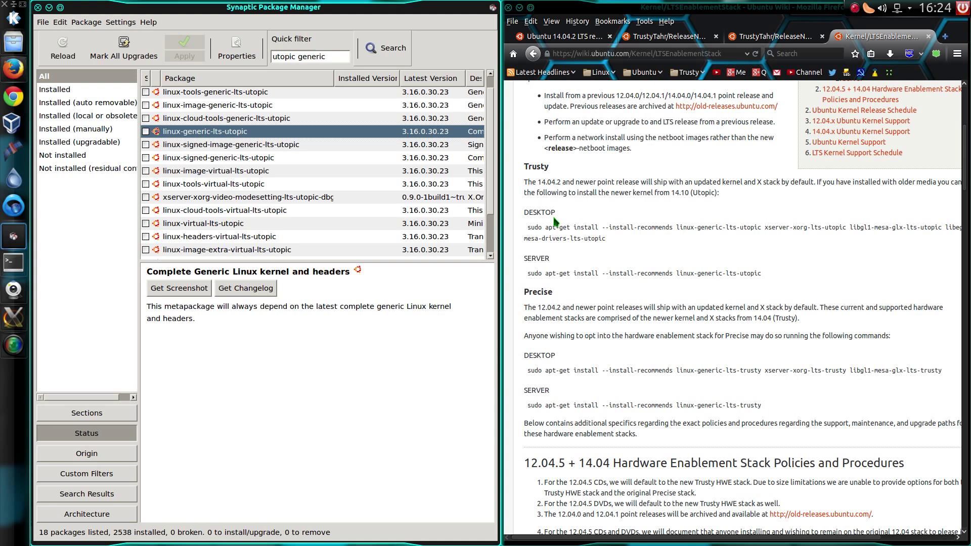
# Mark linux-generic-lts-utopic for installation, accepting its required kernel packages (7 packages, 279 MB)
pyautogui.moveTo(526, 227); pyautogui.dragTo(640, 245)
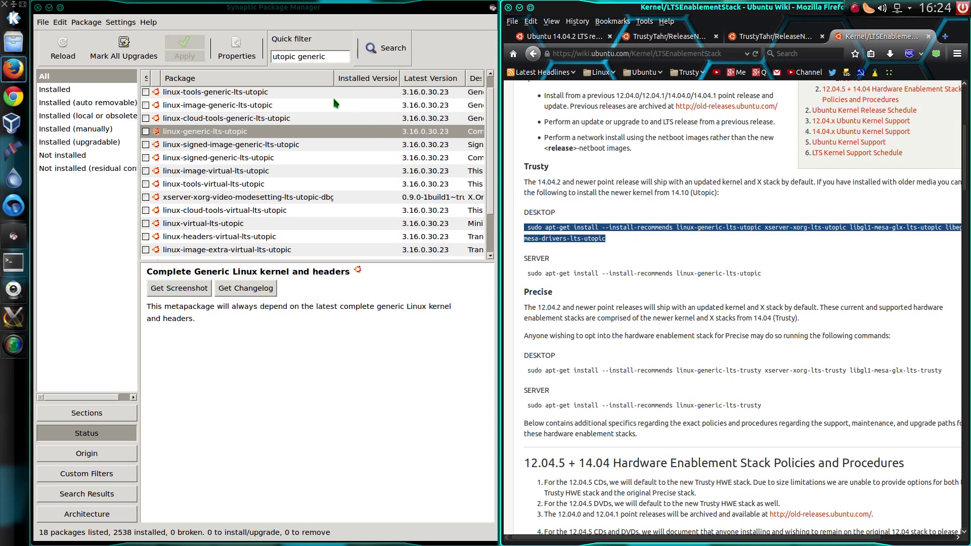
pyautogui.doubleClick(237, 132)
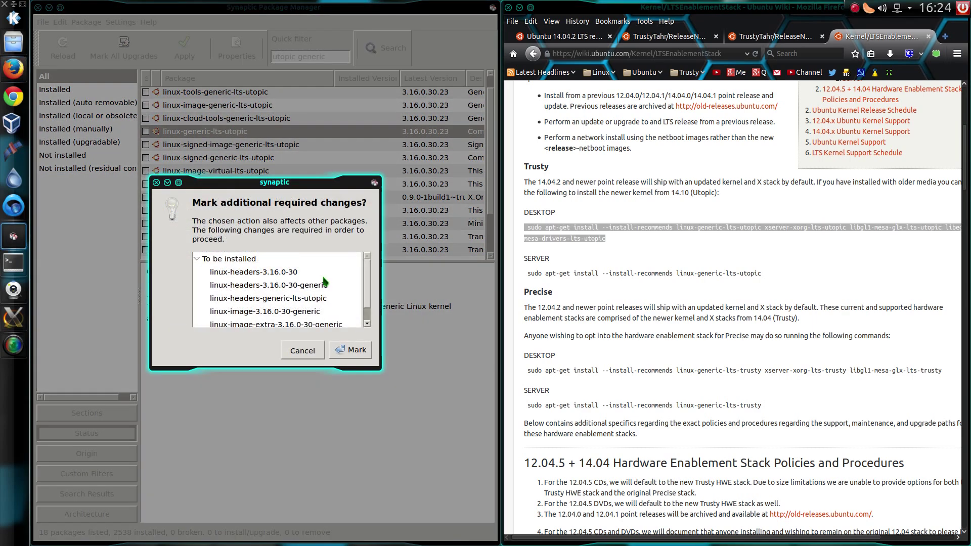
pyautogui.scroll(-1, 324, 283)
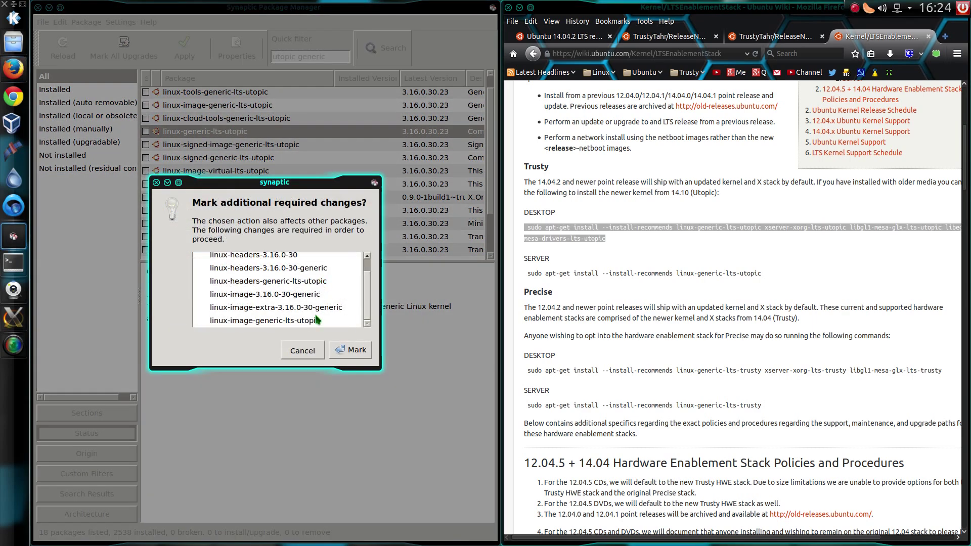
pyautogui.click(349, 350)
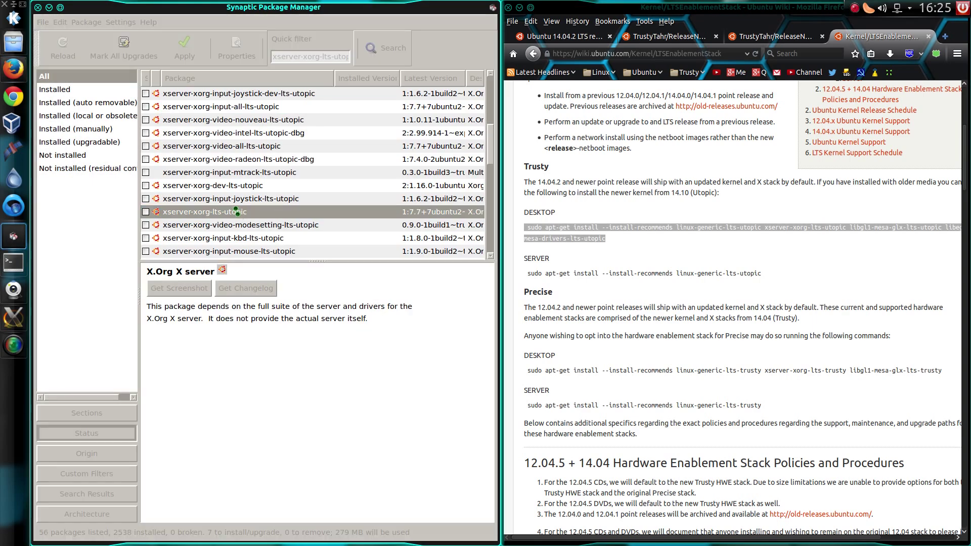
# Try marking xserver-xorg-lts-utopic and review its required changes, affecting vlc, wine1.6 and xserver-common
pyautogui.doubleClick(239, 212)
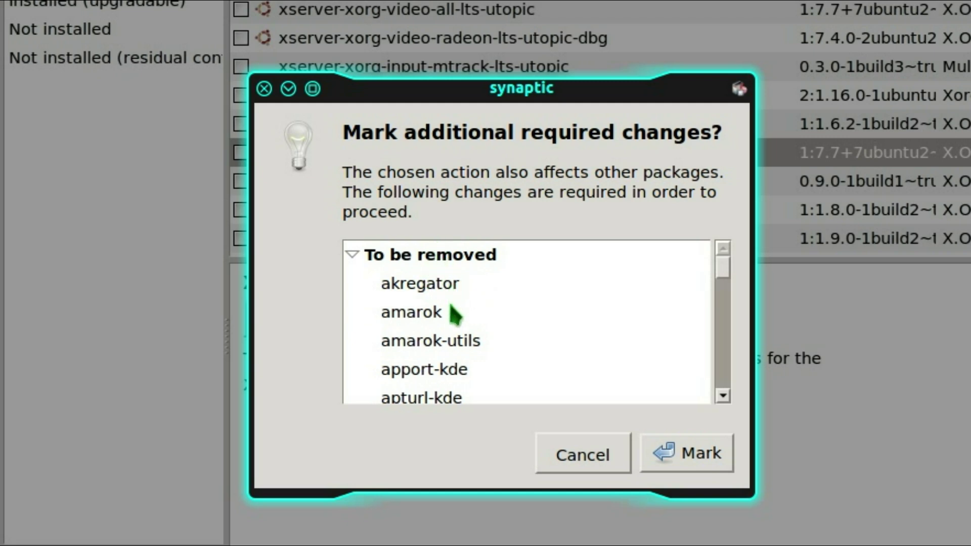
pyautogui.scroll(-13, 453, 312)
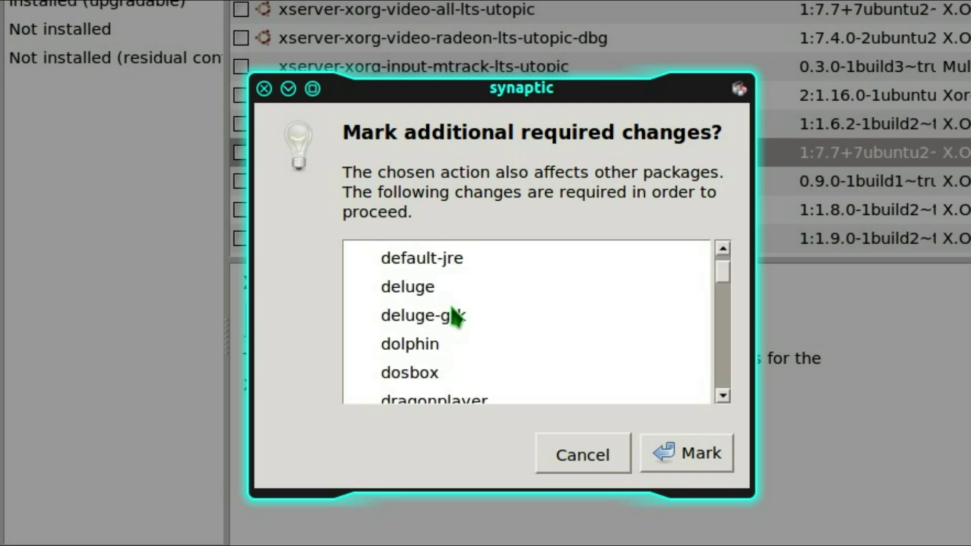
pyautogui.scroll(-4, 454, 314)
pyautogui.scroll(-9, 454, 314)
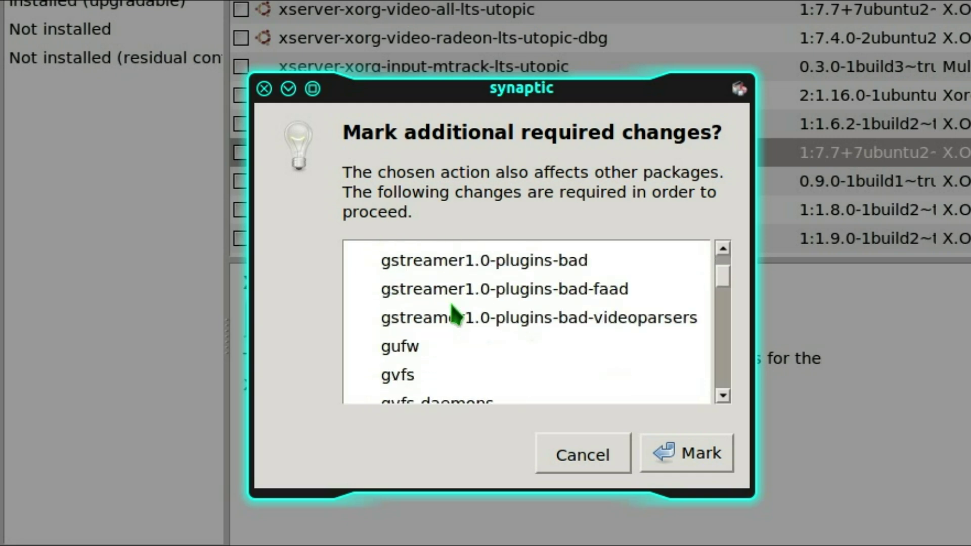
pyautogui.scroll(-20, 452, 307)
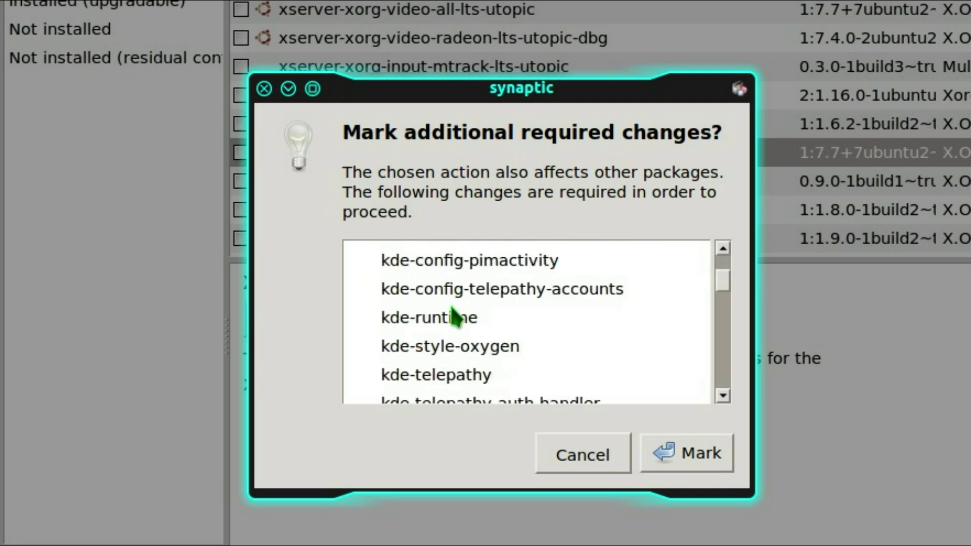
pyautogui.scroll(-20, 452, 311)
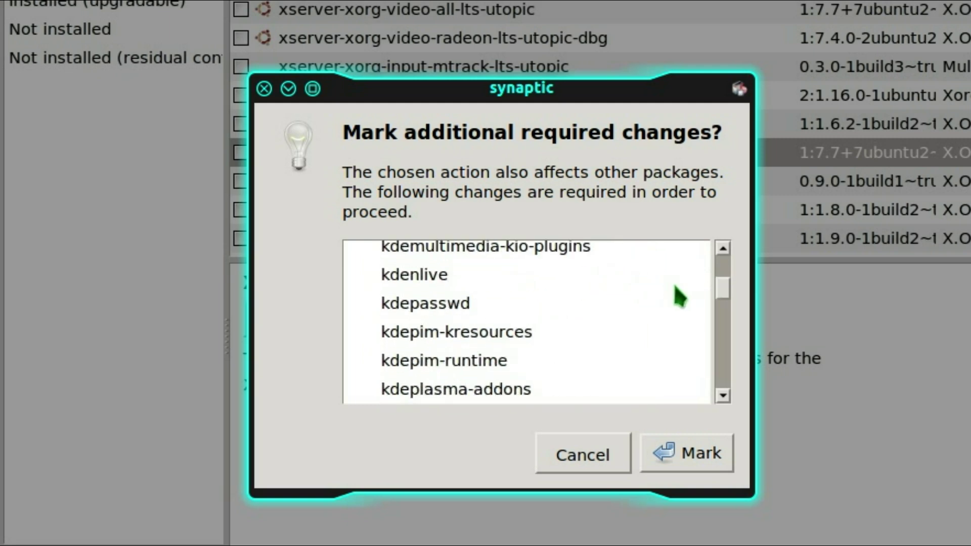
pyautogui.moveTo(723, 286); pyautogui.dragTo(734, 357)
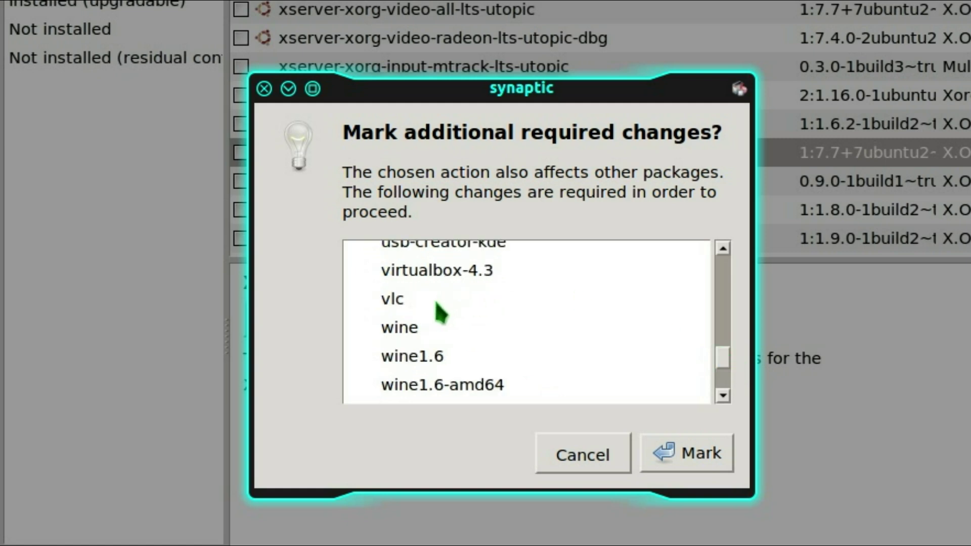
pyautogui.scroll(-14, 456, 331)
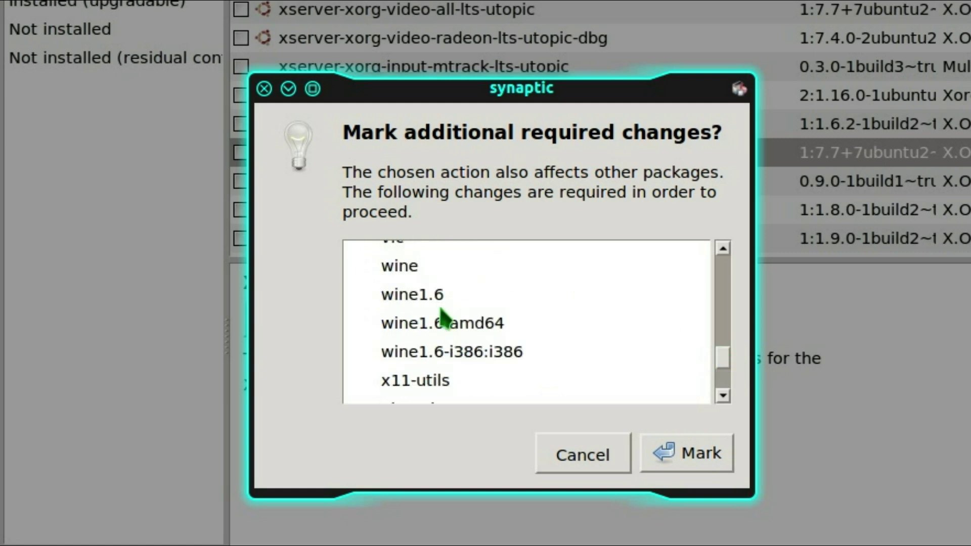
pyautogui.scroll(-12, 465, 323)
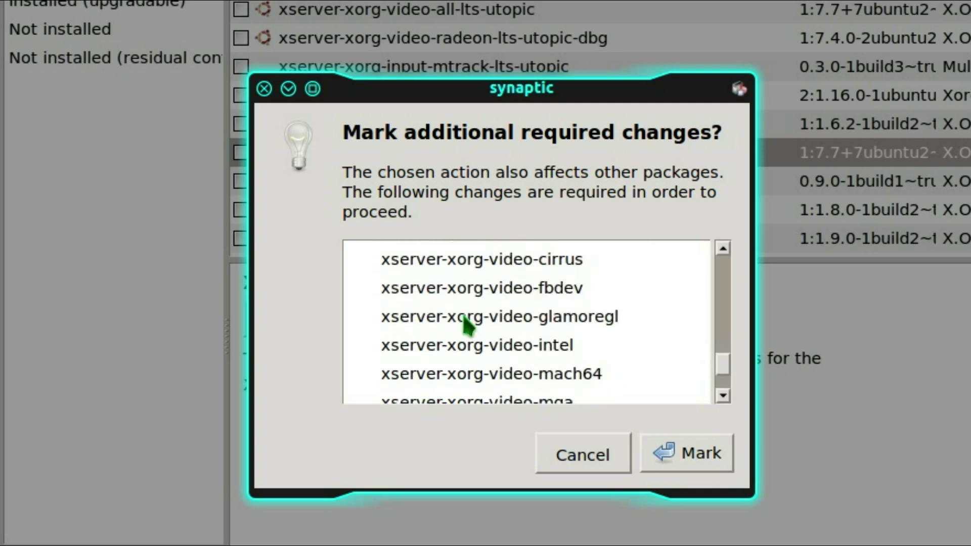
pyautogui.scroll(-10, 494, 328)
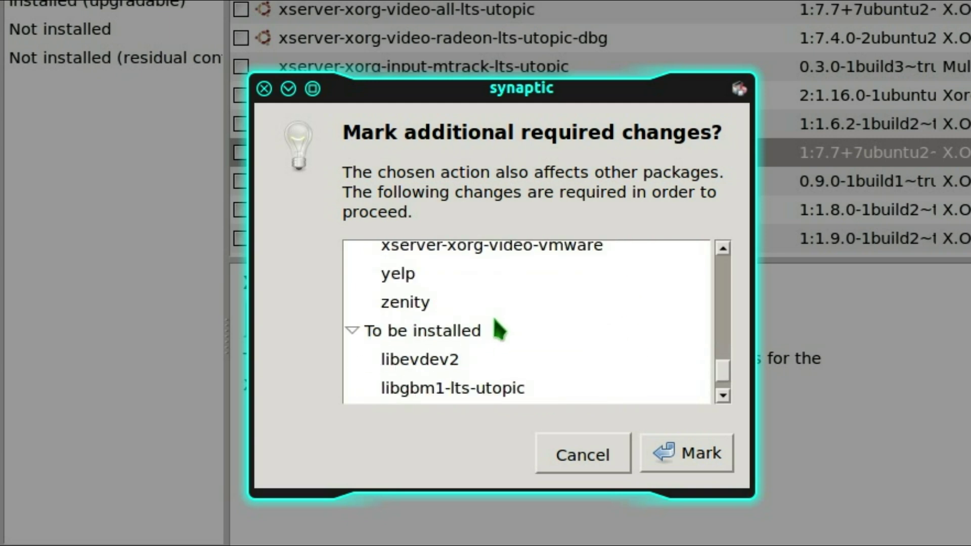
pyautogui.scroll(-5, 564, 334)
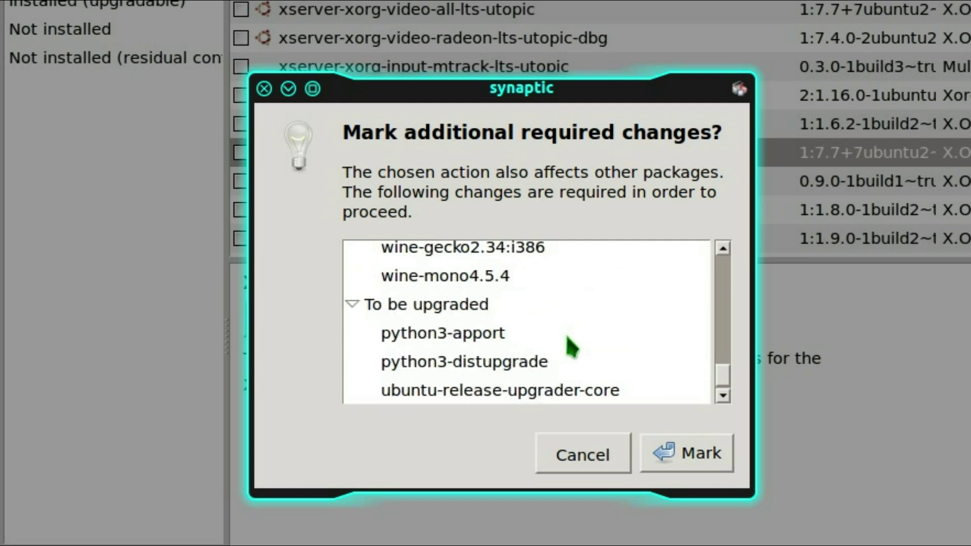
pyautogui.scroll(5, 566, 335)
pyautogui.scroll(-2, 569, 347)
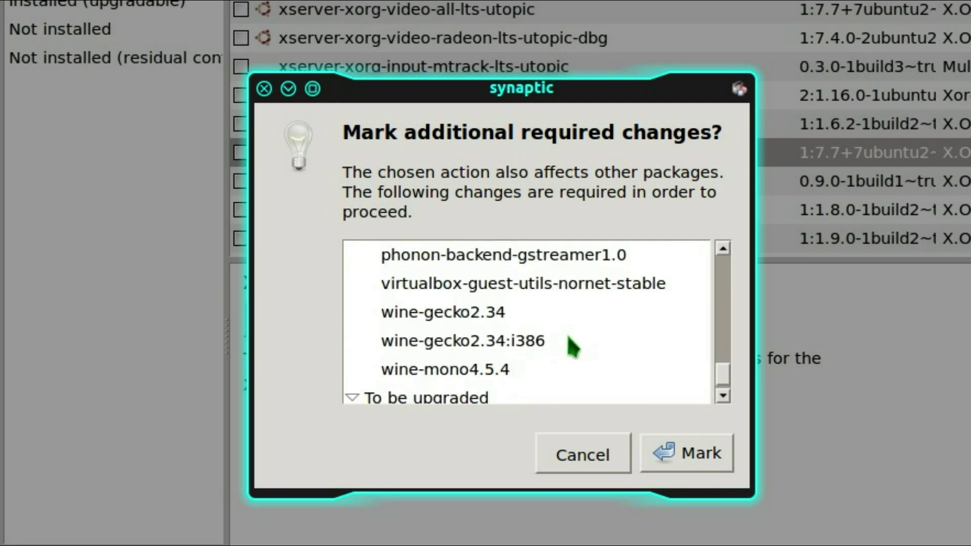
pyautogui.scroll(-3, 567, 337)
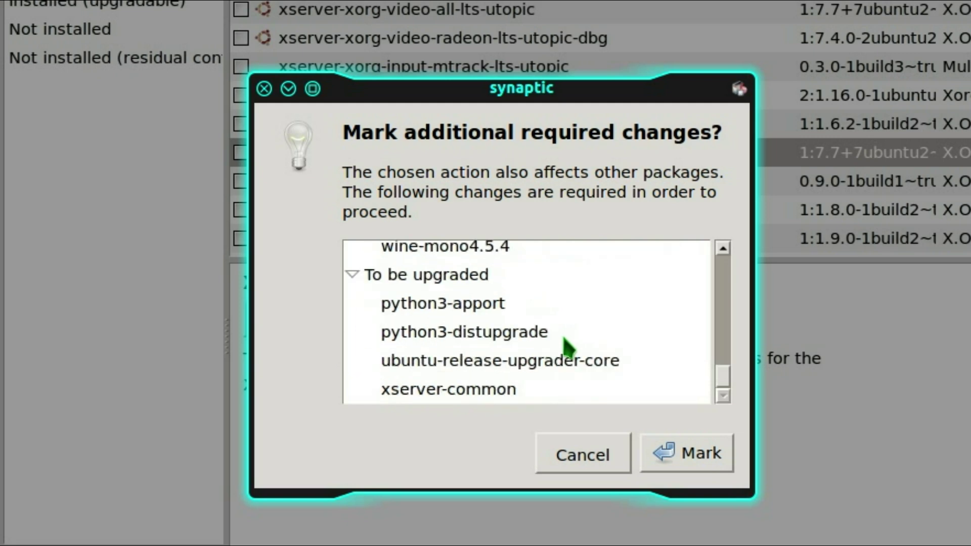
# Decline the xserver-xorg-lts-utopic changes that would remove many packages, and clear the package filter
pyautogui.click(581, 457)
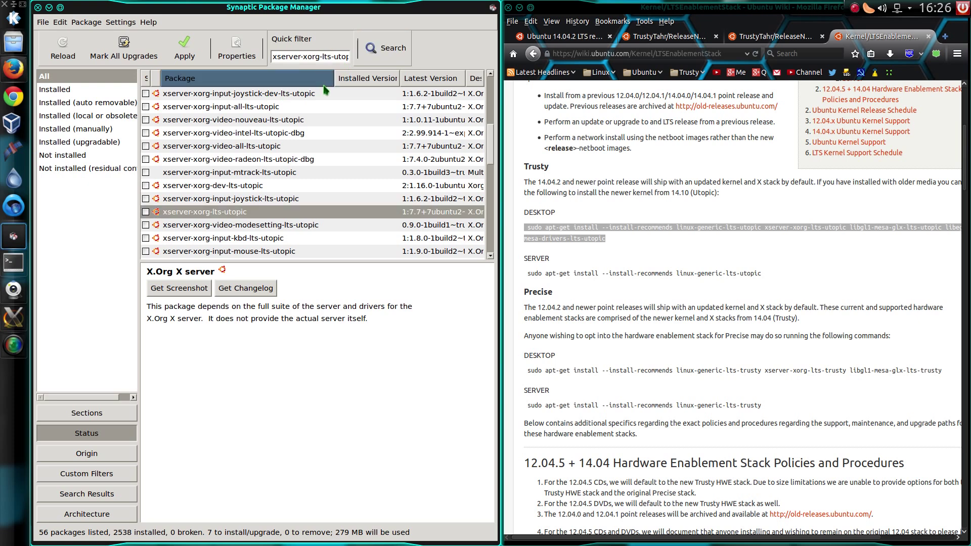
pyautogui.hotkey('ctrl', 'a')
pyautogui.press('BackSpace')
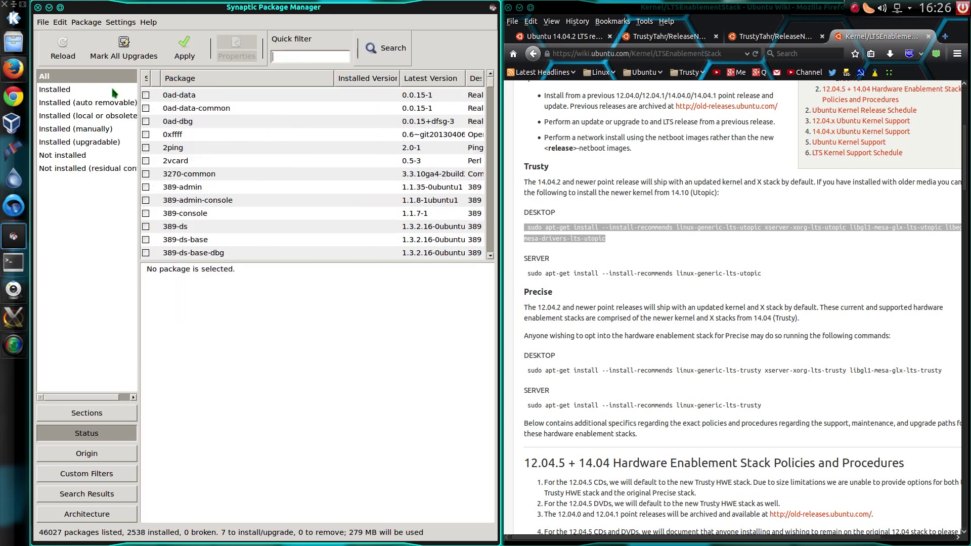
# Mark all available upgrades, accepting the additional required package changes
pyautogui.click(124, 48)
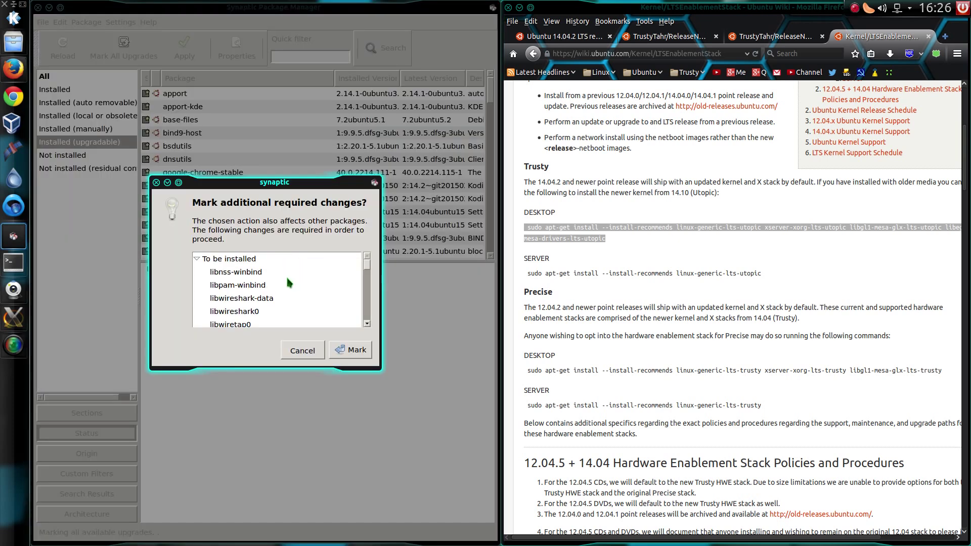
pyautogui.scroll(-3, 304, 288)
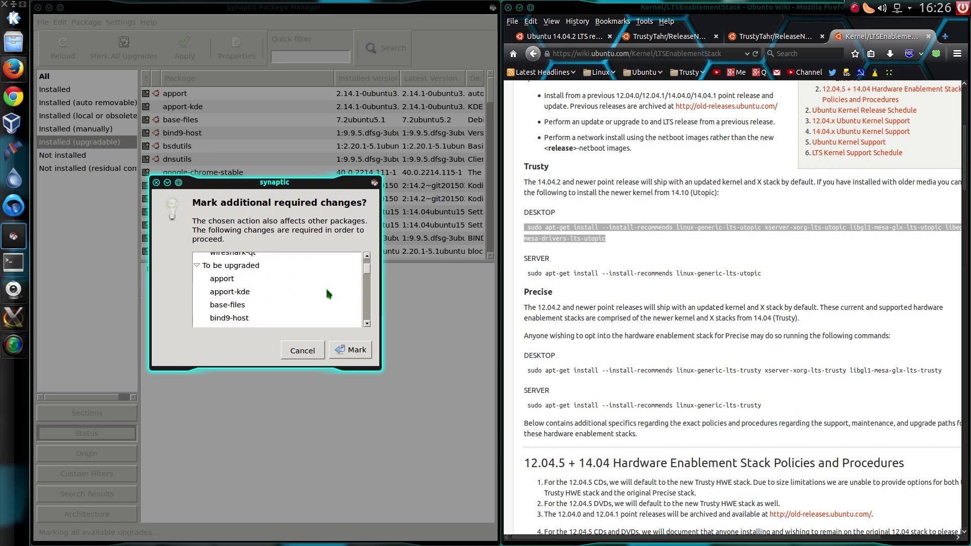
pyautogui.scroll(-10, 326, 290)
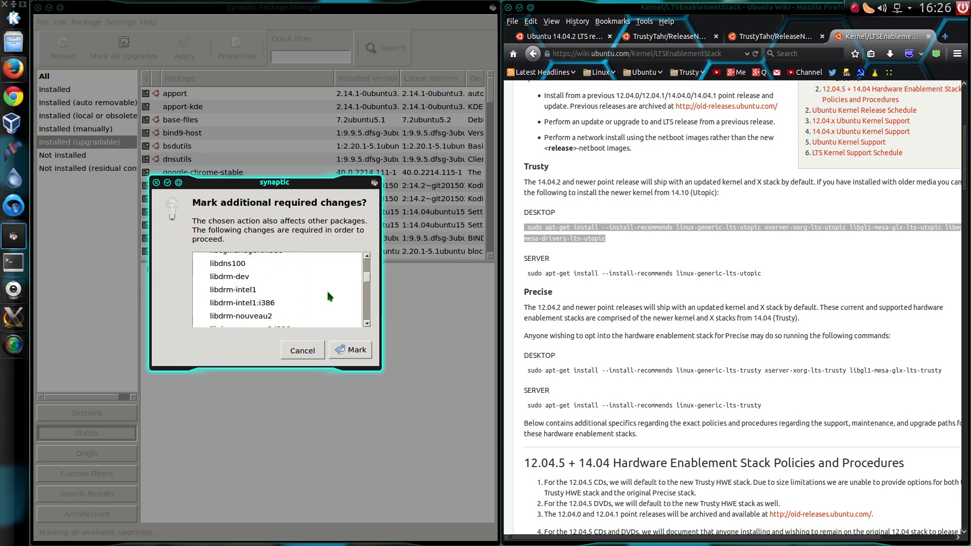
pyautogui.click(349, 350)
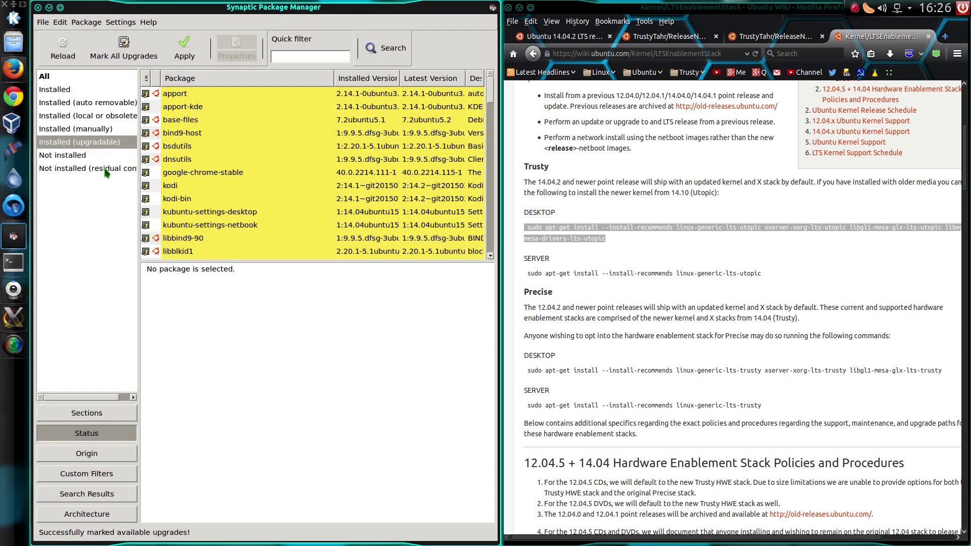
# In a new terminal, run lsb_release -a to confirm the main PC is on 14.04.1 LTS
pyautogui.hotkey('ctrl', 'alt', 't')
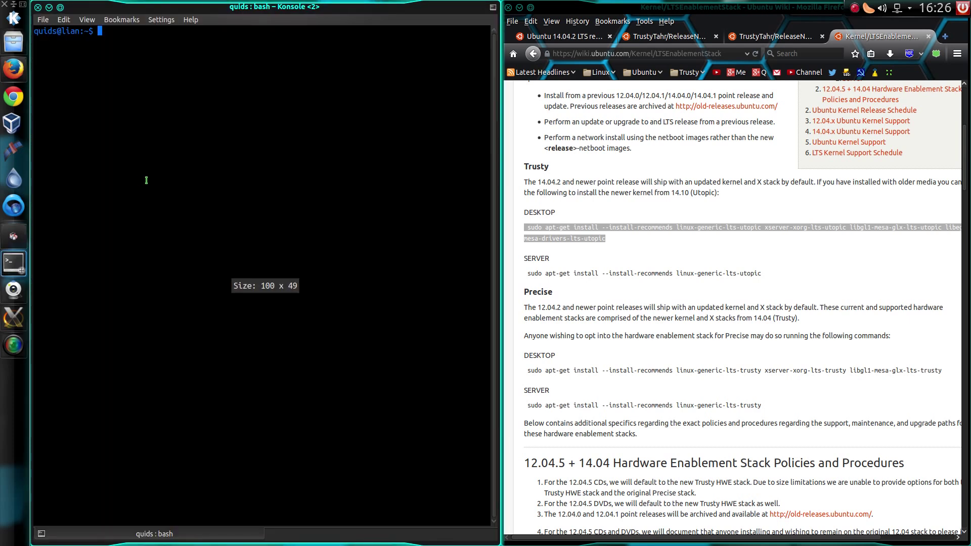
pyautogui.write('lsb_re')
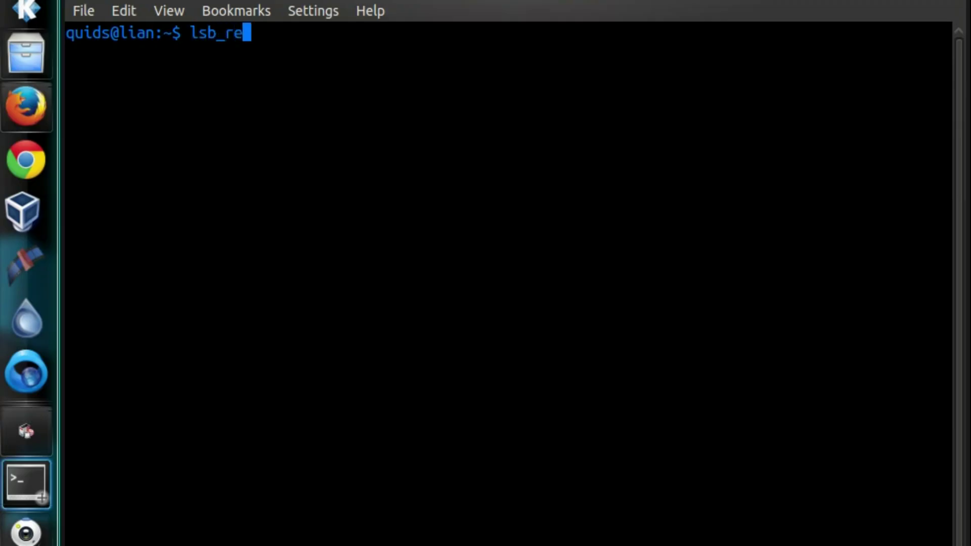
pyautogui.write('lease -a')
pyautogui.press('Return')
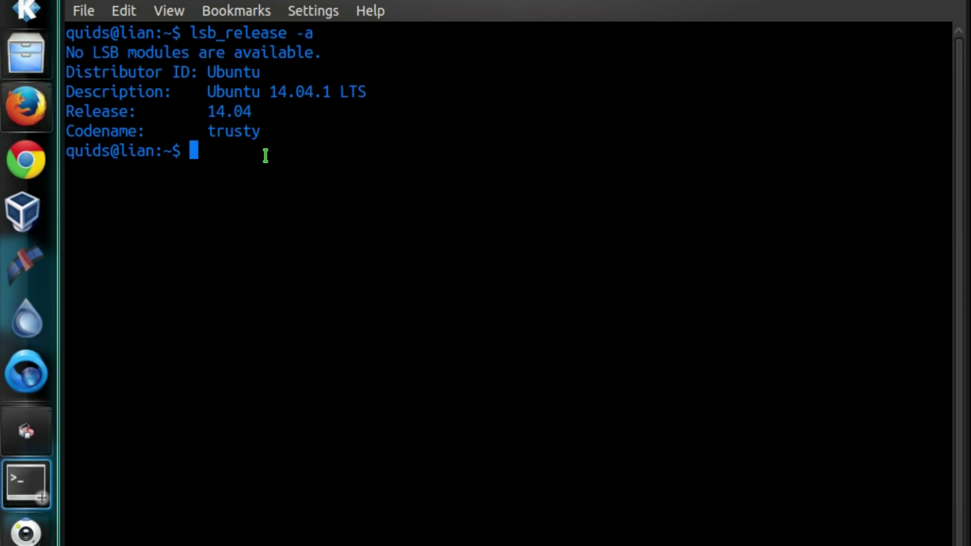
# Enter sudo apt-get dist-upgrade and apply Synaptic's marked upgrades from the Summary
pyautogui.write('sudo apt-get')
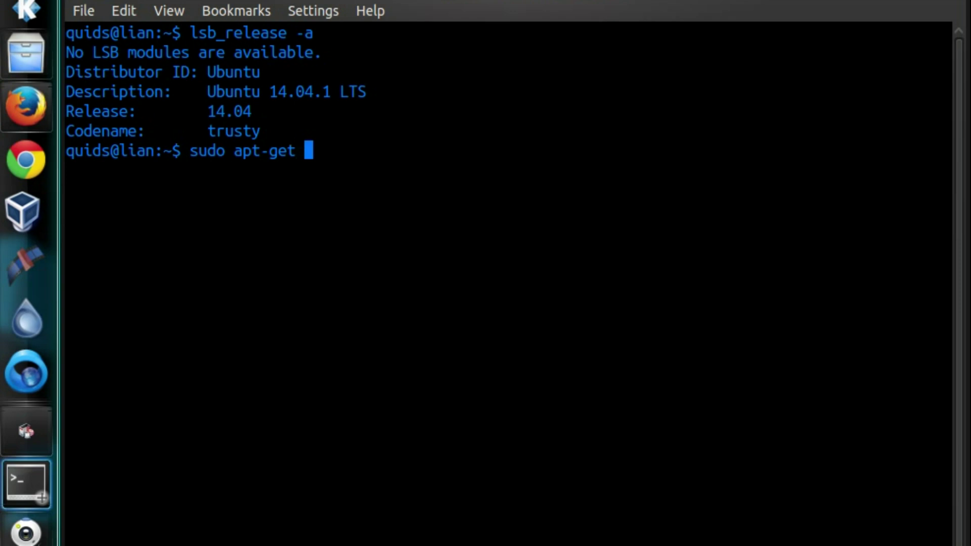
pyautogui.write(' dist-upgrade')
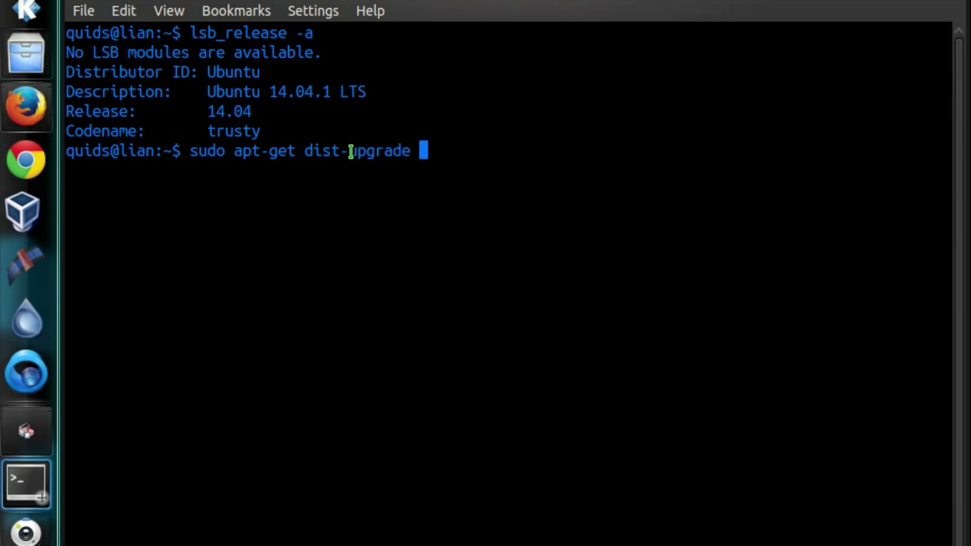
pyautogui.click(611, 237)
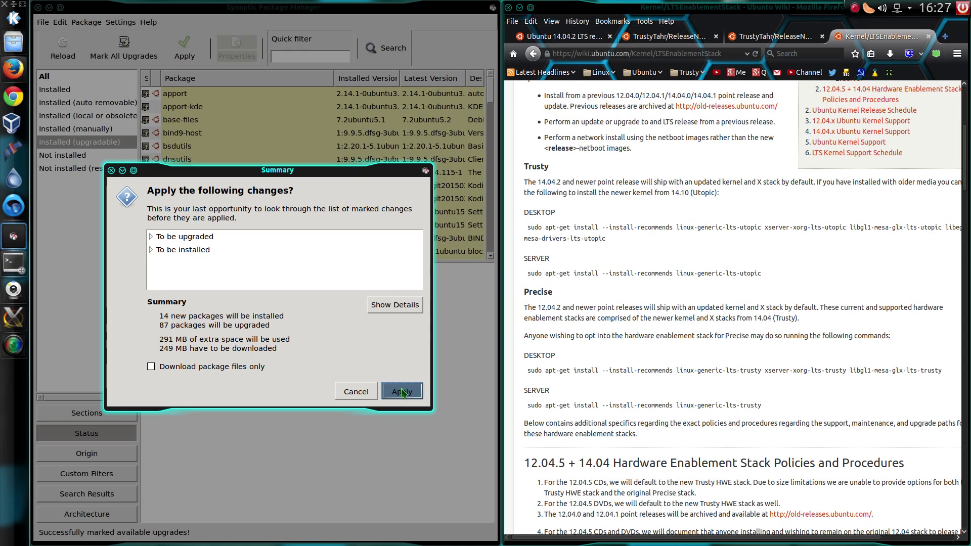
pyautogui.click(402, 392)
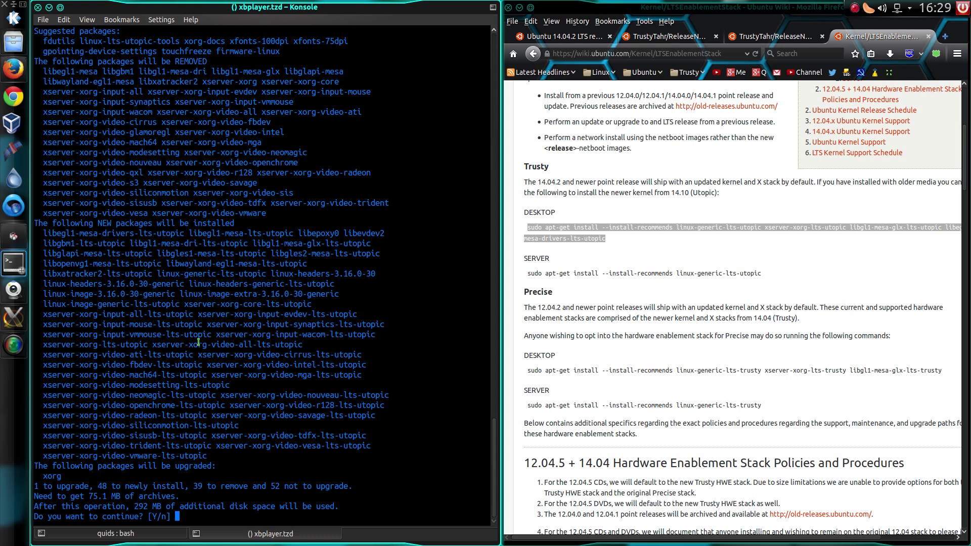
# Review the apt-get plan and answer y to install the 48 hardware enablement packages
pyautogui.scroll(9, 193, 342)
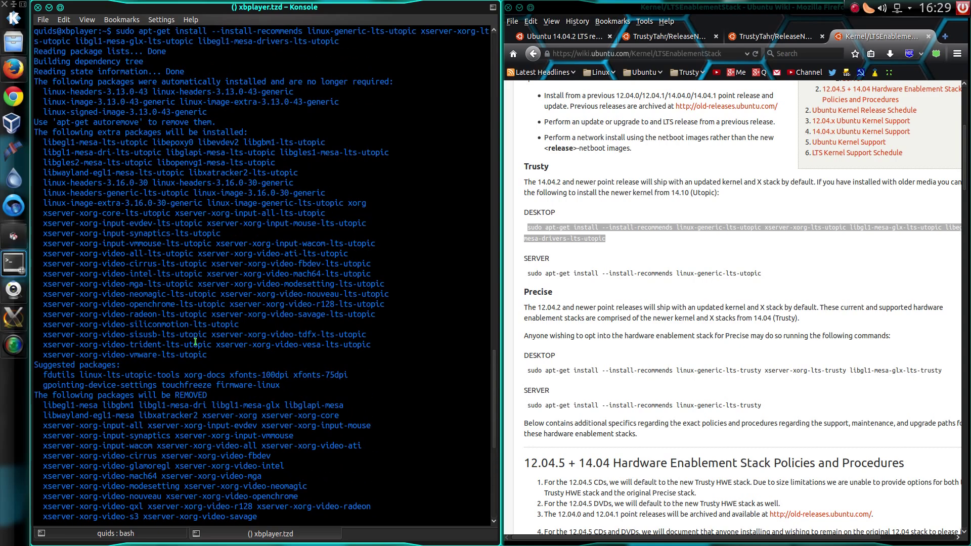
pyautogui.scroll(-8, 198, 345)
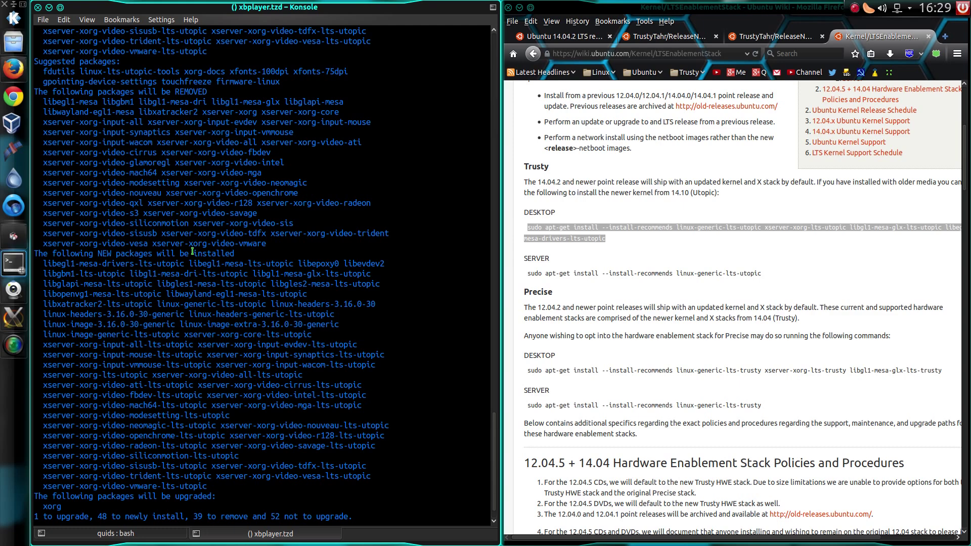
pyautogui.write('y')
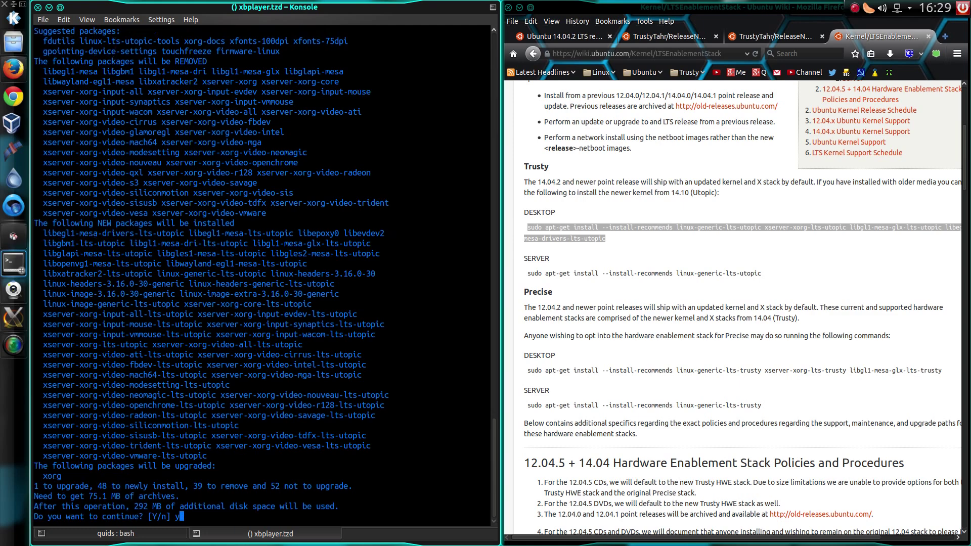
pyautogui.press('Return')
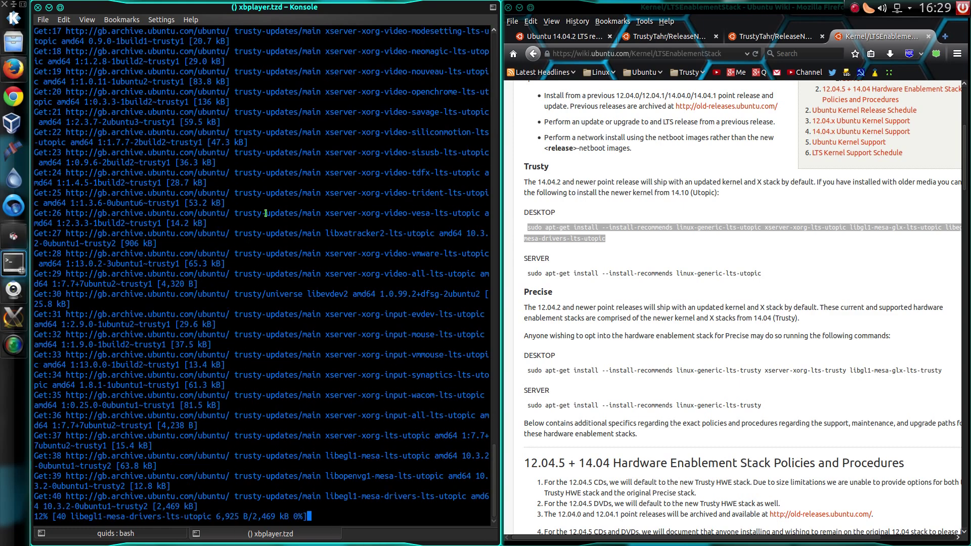
pyautogui.write('sudo ap')
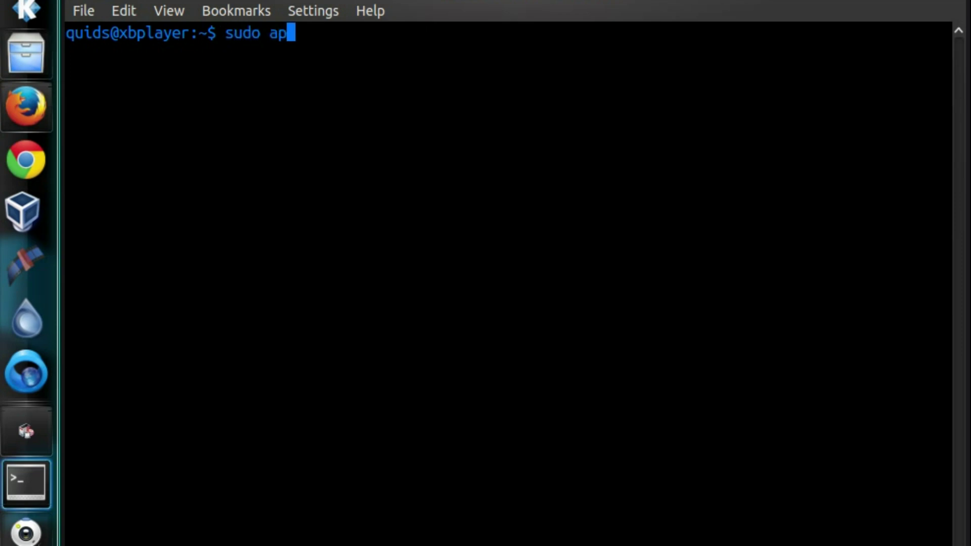
pyautogui.write('t-get dist-')
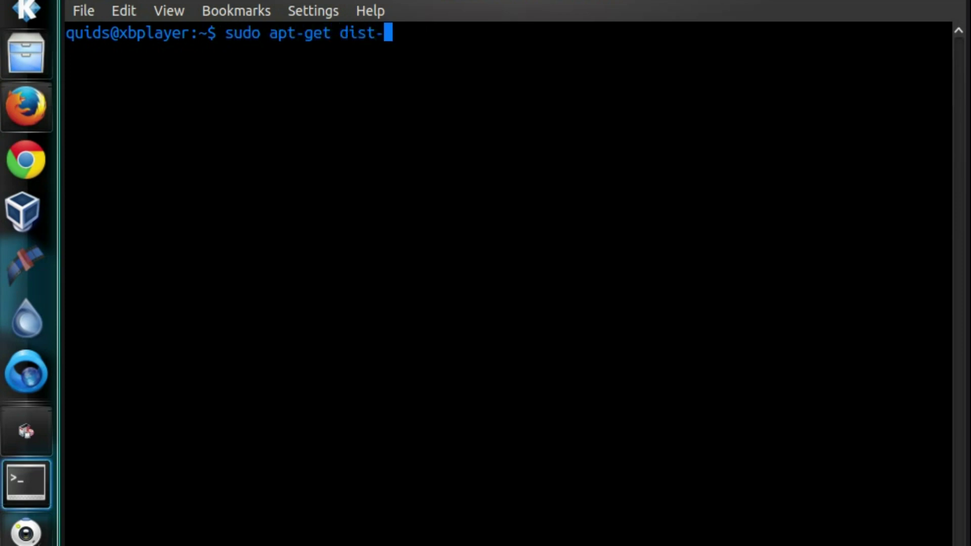
pyautogui.write('upgrade')
# Start then cancel dist-upgrade, verify 14.04.2 LTS via lsb_release -a, and run sudo reboot on the home theater PC
pyautogui.press('Return')
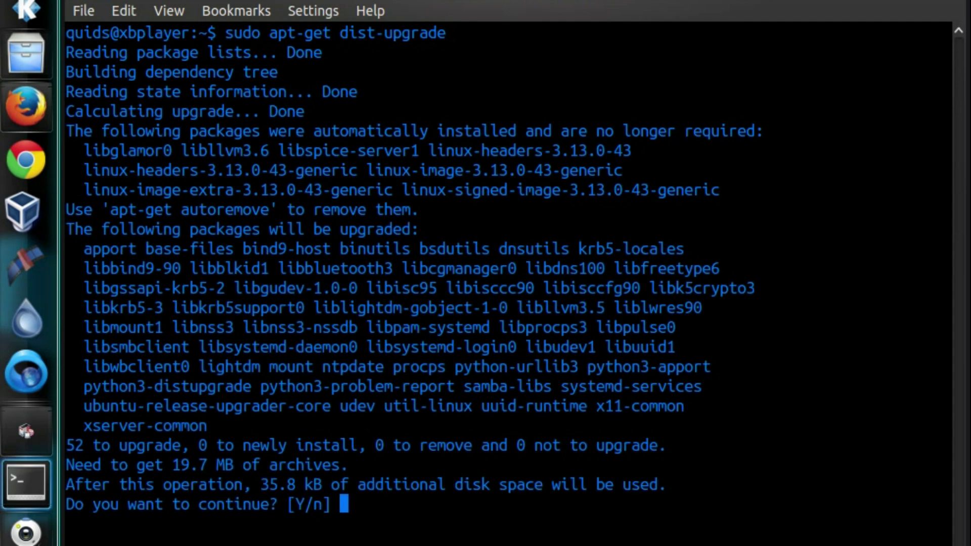
pyautogui.hotkey('ctrl', 'c')
pyautogui.hotkey('ctrl', 'l')
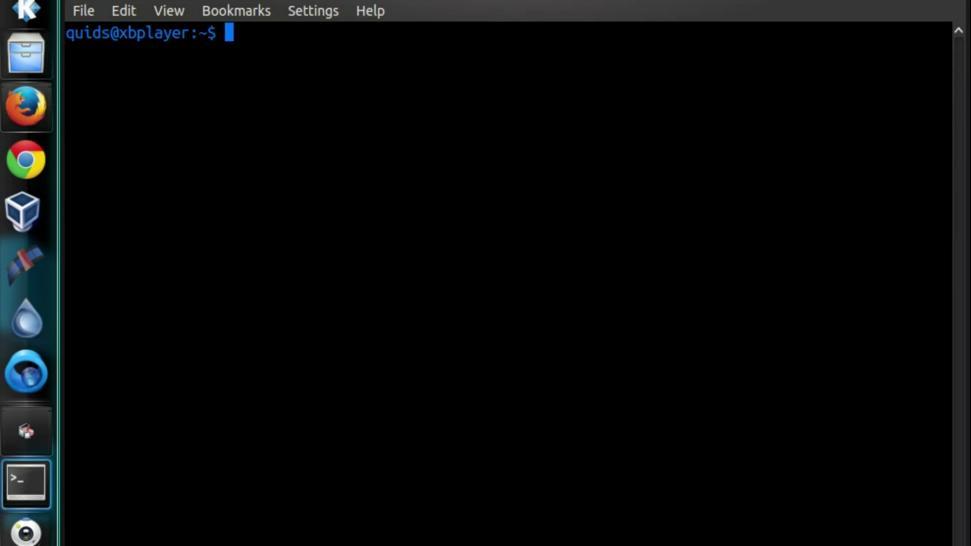
pyautogui.press('Up')
pyautogui.press('Up')
pyautogui.press('Up')
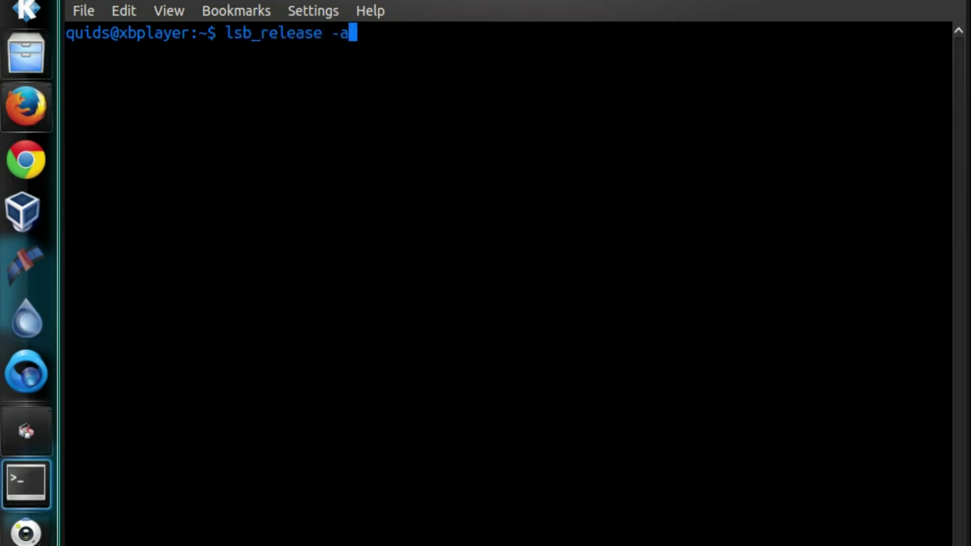
pyautogui.press('Return')
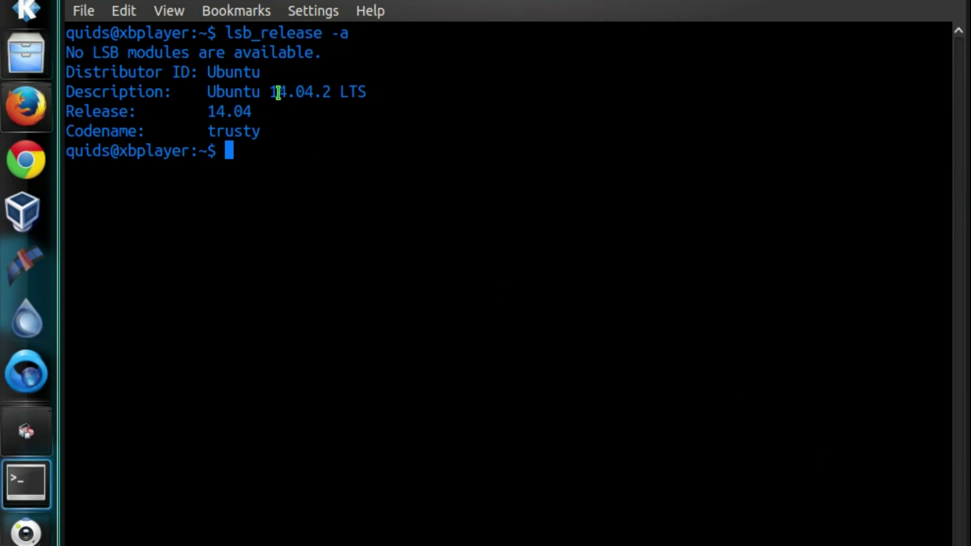
pyautogui.moveTo(271, 93); pyautogui.dragTo(332, 92)
pyautogui.click(419, 132)
pyautogui.write('sudo rebo')
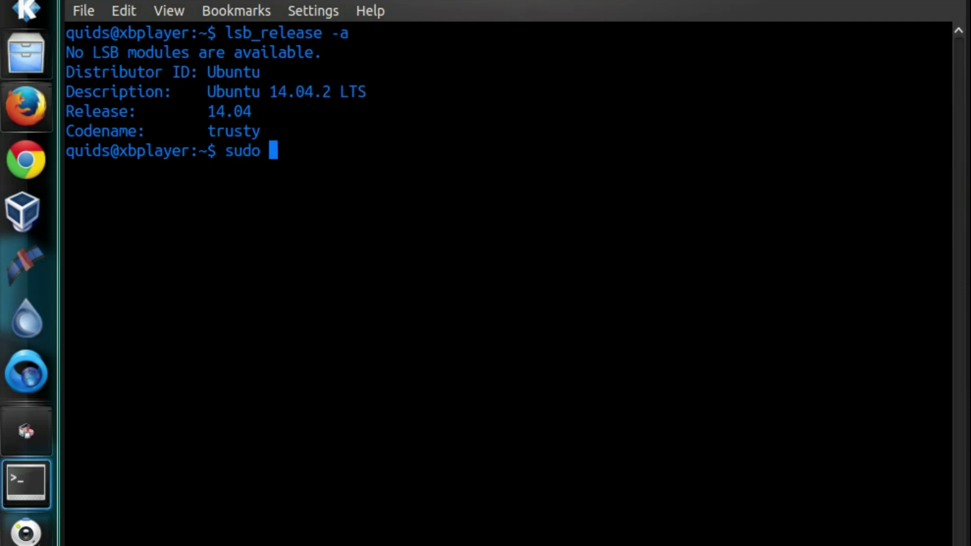
pyautogui.write('ot')
pyautogui.press('Return')
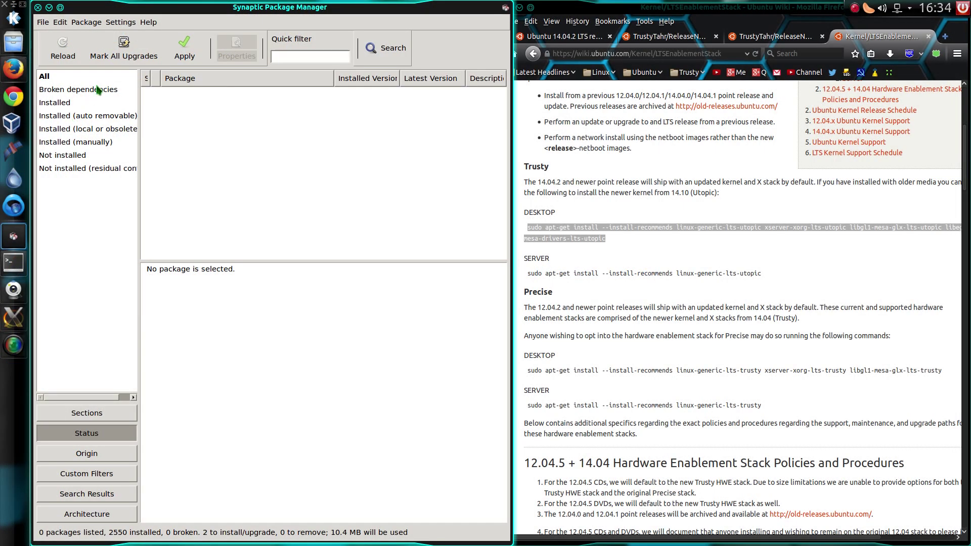
# Rerun lsb_release -a on the main PC and check it now shows Ubuntu 14.04.2 LTS
pyautogui.click(14, 262)
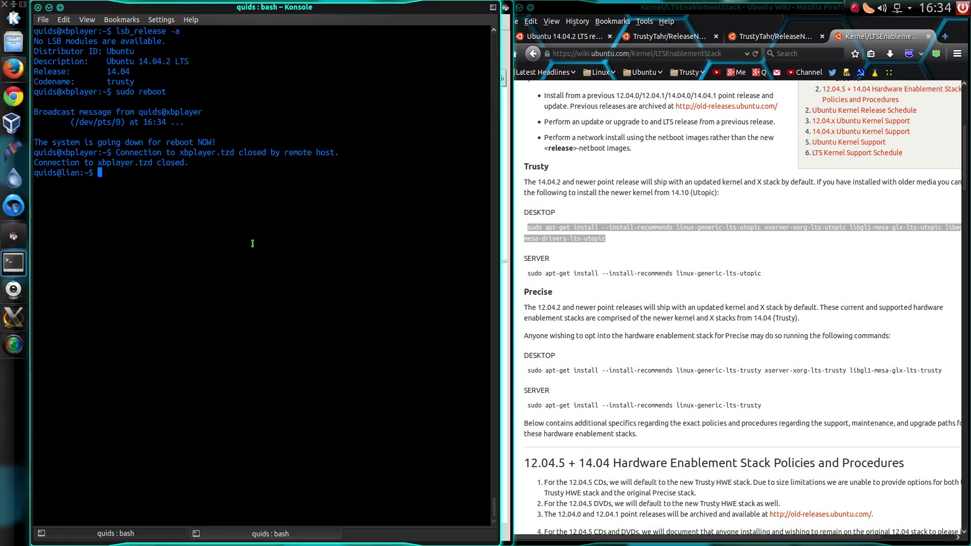
pyautogui.press('Up')
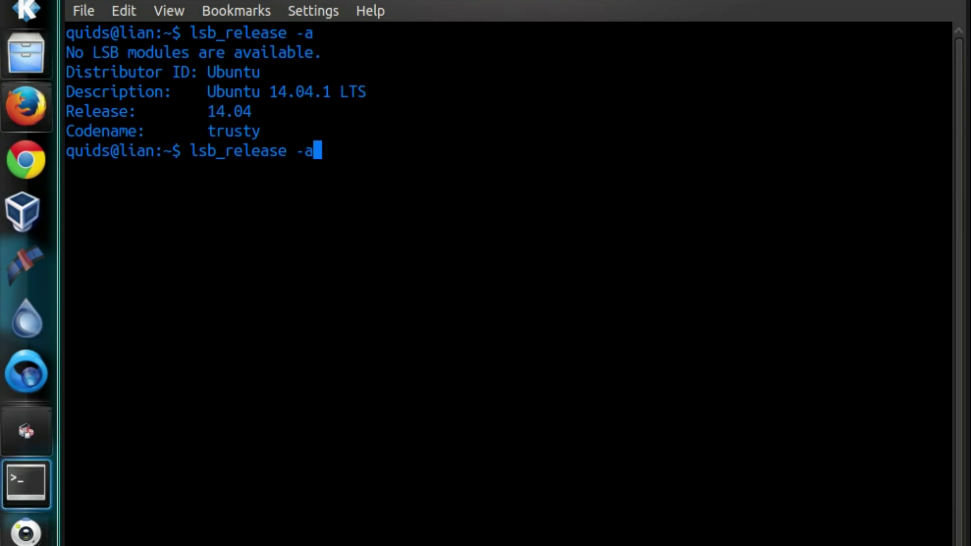
pyautogui.press('Return')
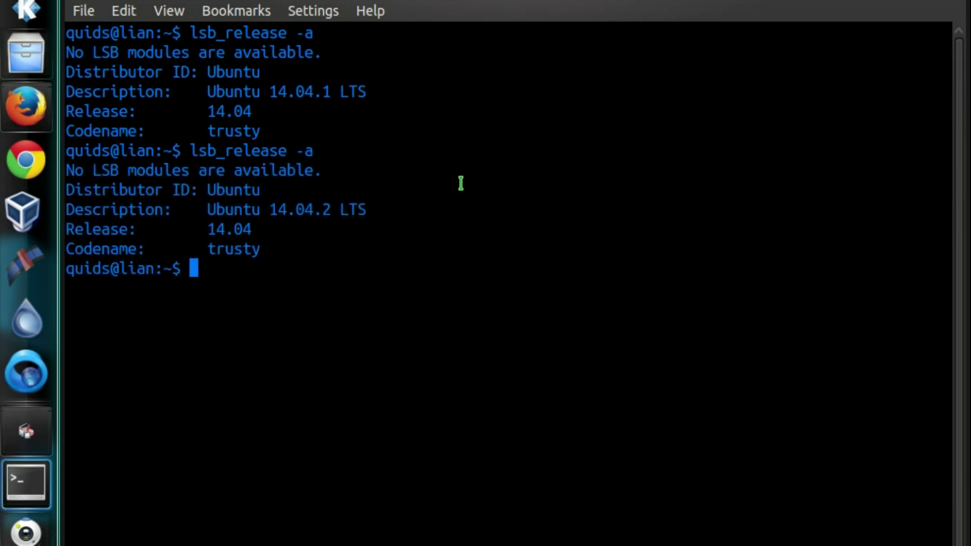
pyautogui.moveTo(268, 210); pyautogui.dragTo(363, 210)
pyautogui.click(440, 234)
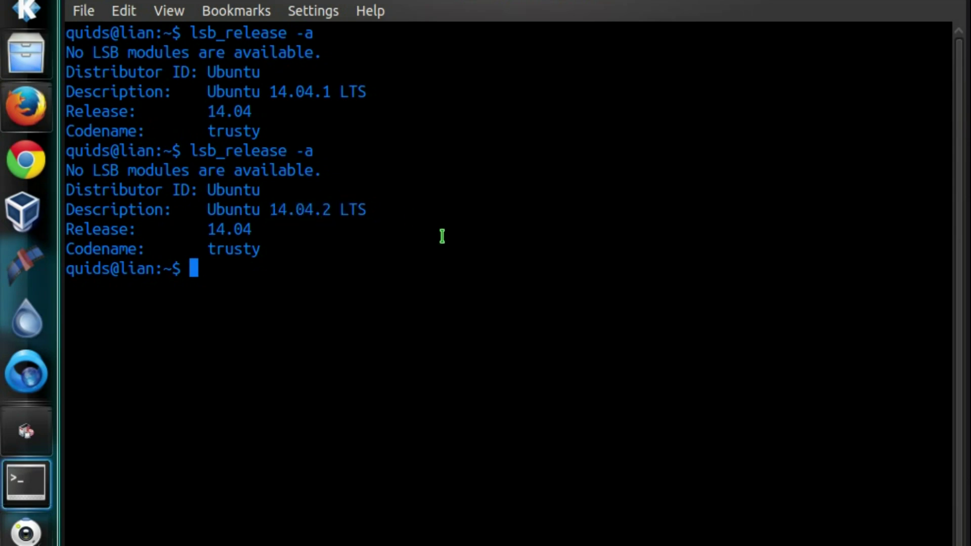